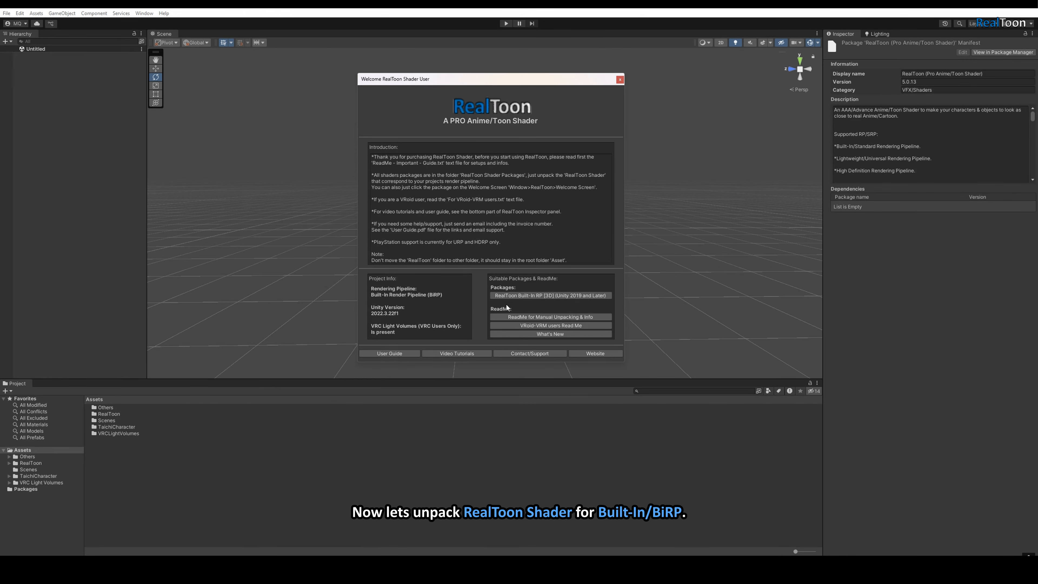
# - Import all files of the RealToon Built-In RP [3D] (Unity 2019 and Later) package and close the welcome window
pyautogui.click(549, 295)
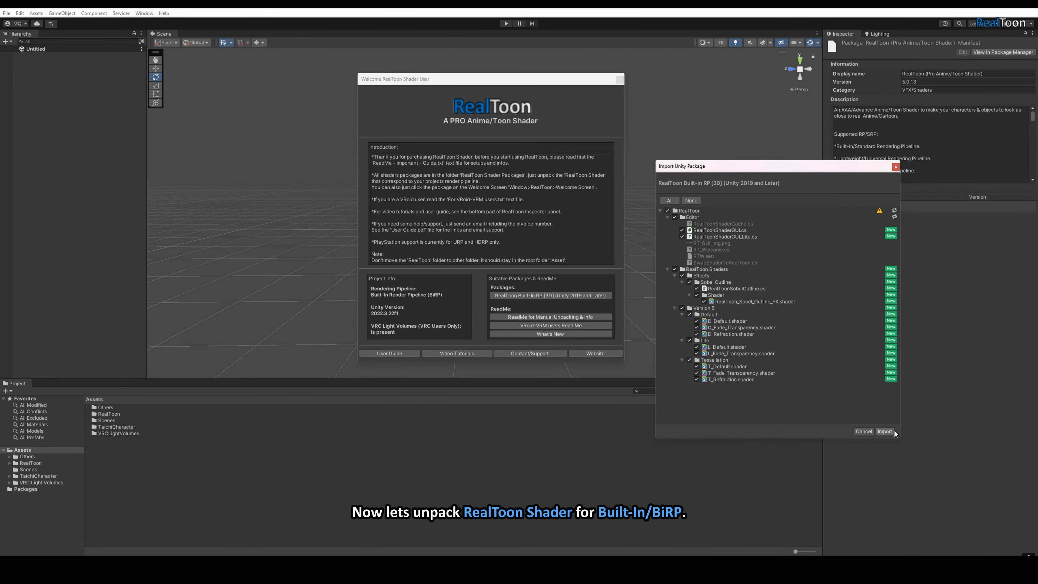
pyautogui.click(893, 431)
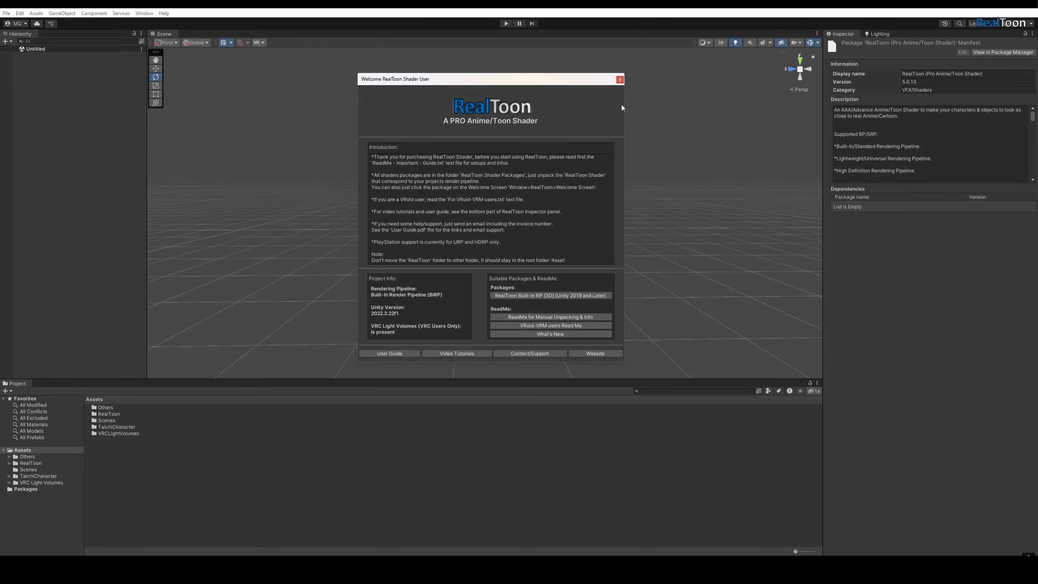
pyautogui.click(620, 80)
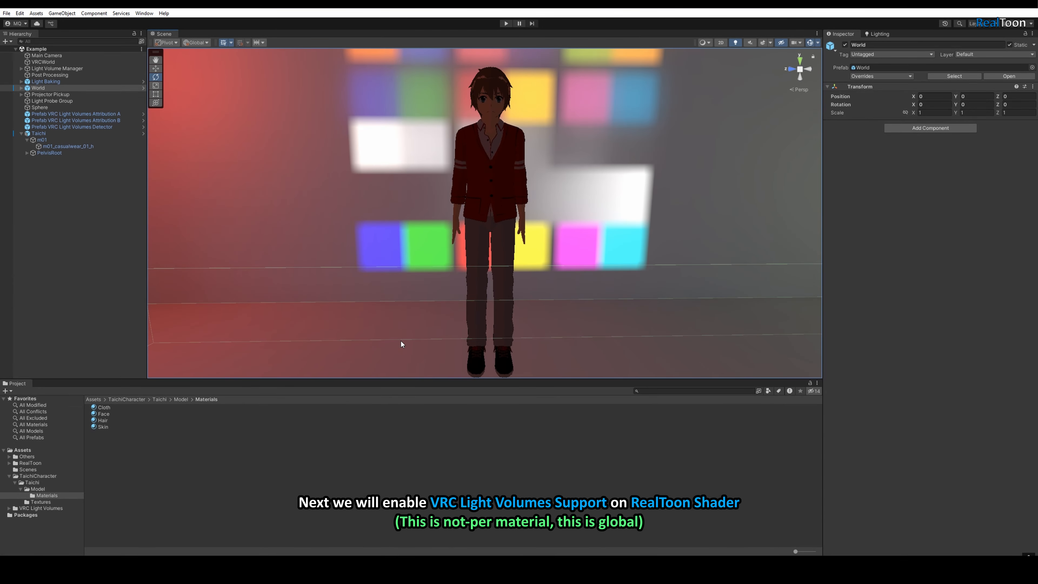
# - Enable VRC Light Volumes support in the RealToon settings of the Hair material on m01_casualwear_01_h
pyautogui.click(67, 147)
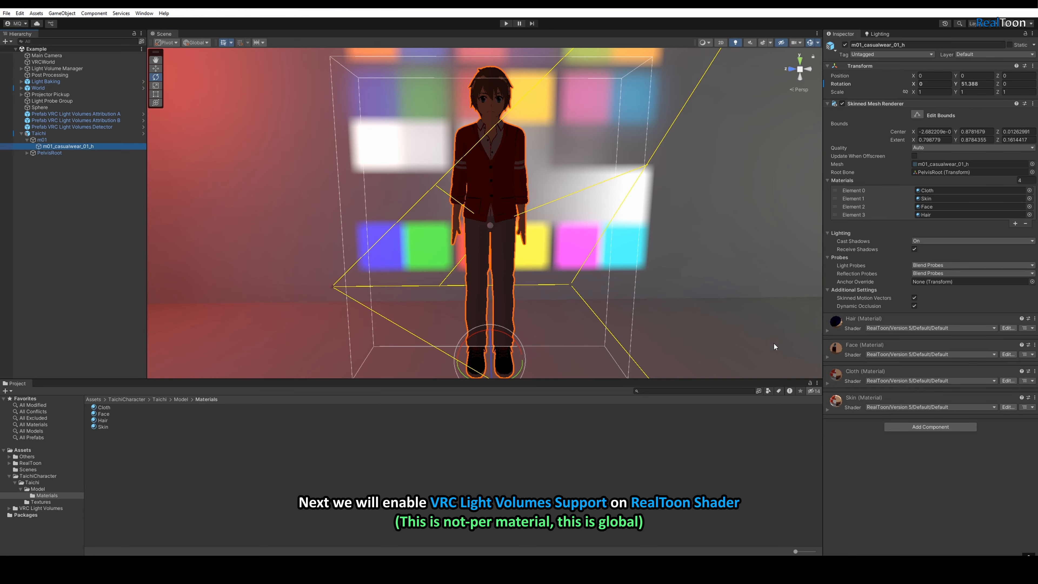
pyautogui.click(827, 330)
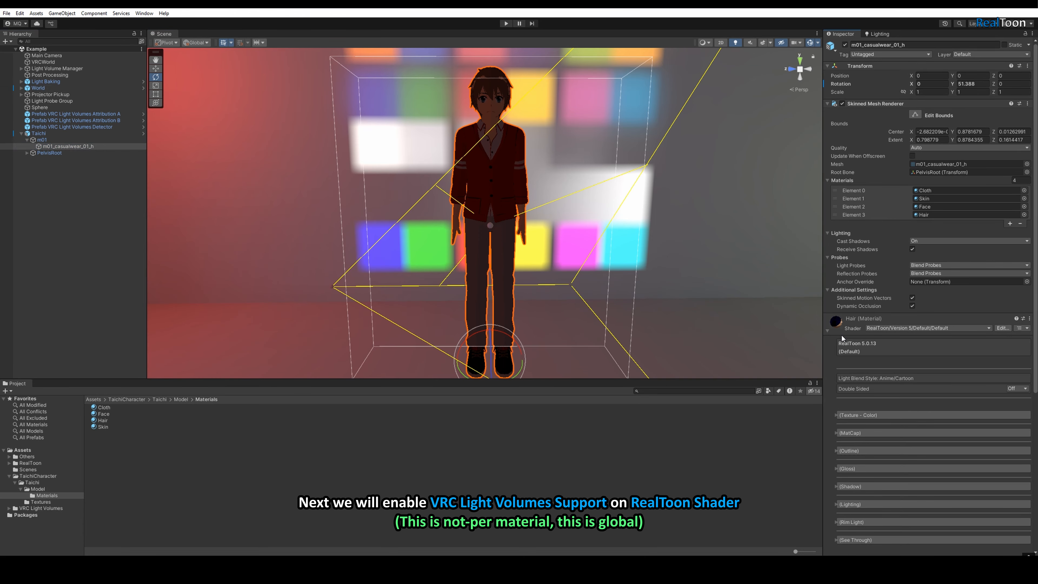
pyautogui.scroll(-4, 868, 358)
pyautogui.scroll(-2, 868, 359)
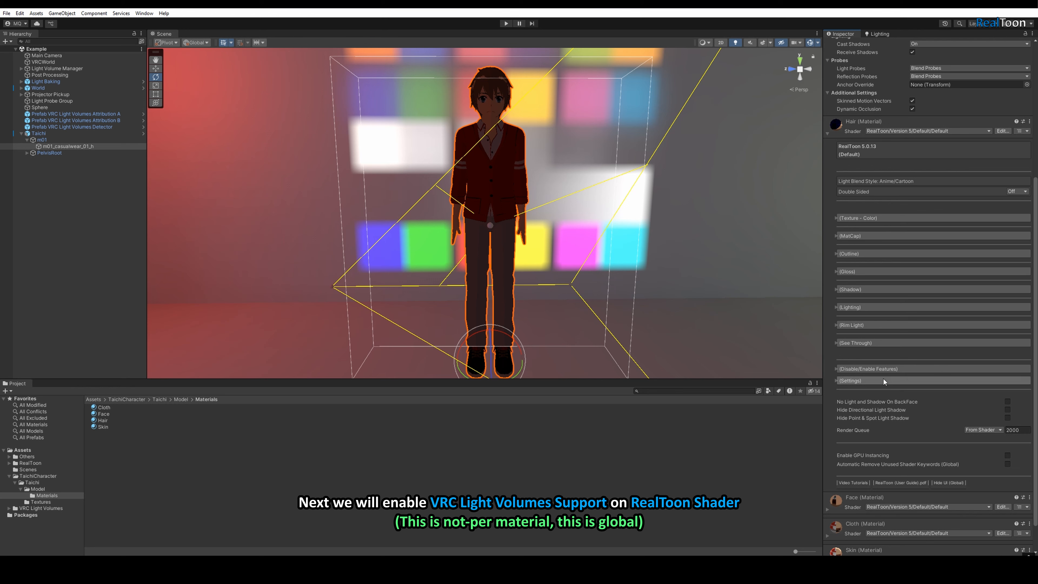
pyautogui.click(872, 380)
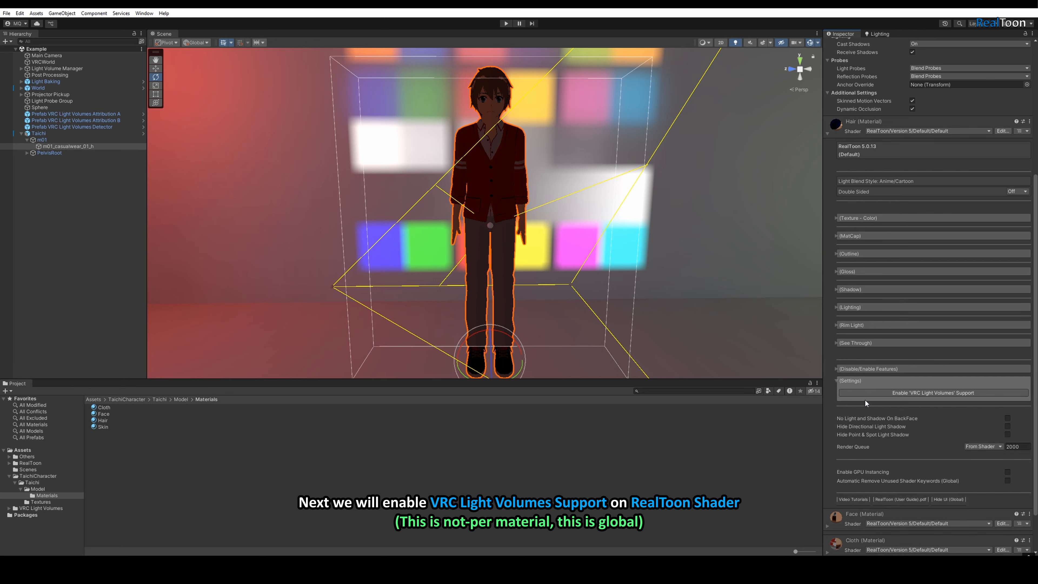
pyautogui.click(923, 393)
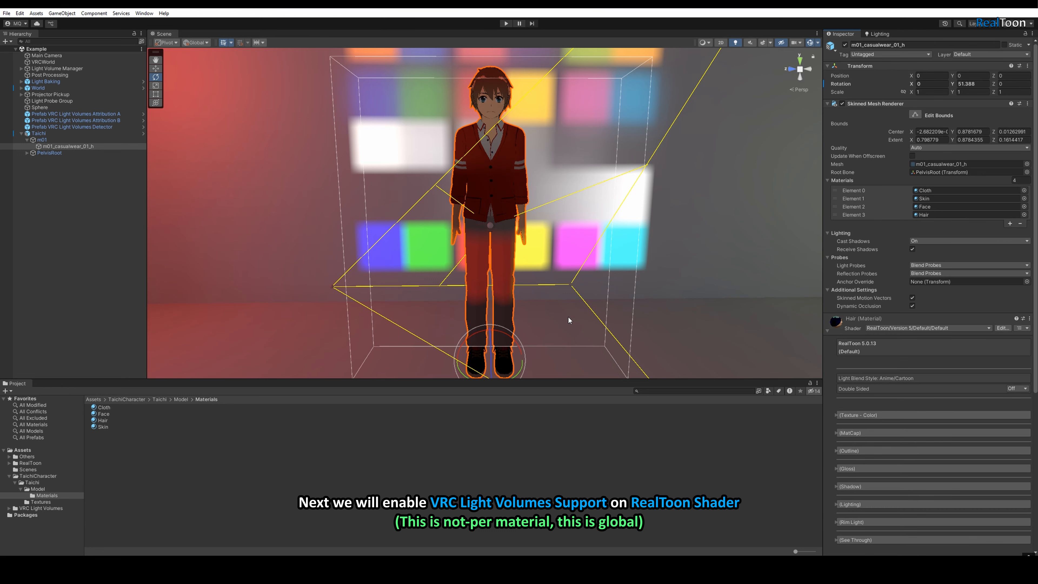
# - Examine the VRC Light Volumes support setting in the mesh's Hair, Face, Cloth and Skin materials
pyautogui.scroll(-5, 904, 391)
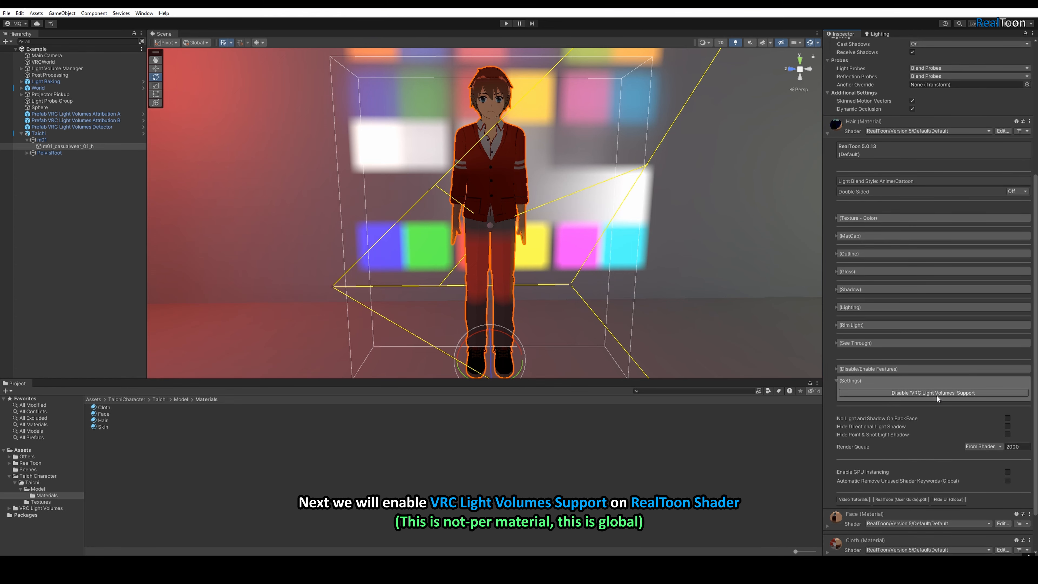
pyautogui.click(855, 139)
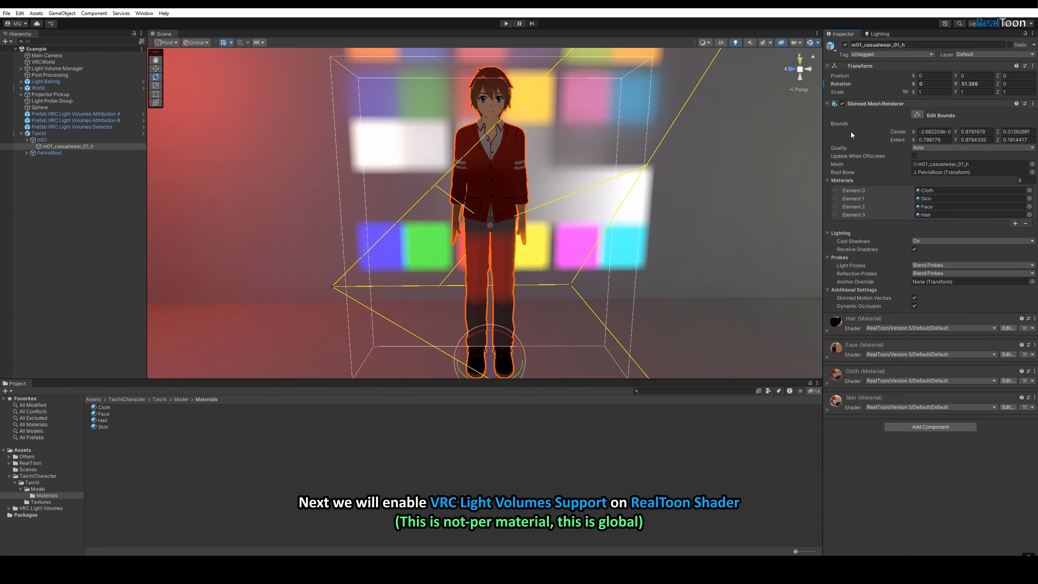
pyautogui.click(848, 348)
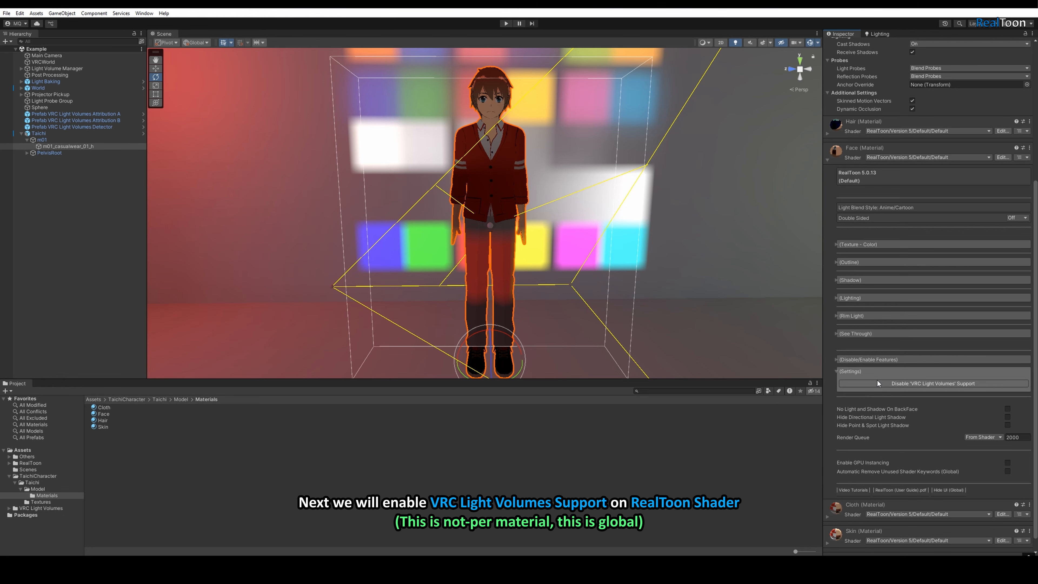
pyautogui.click(847, 161)
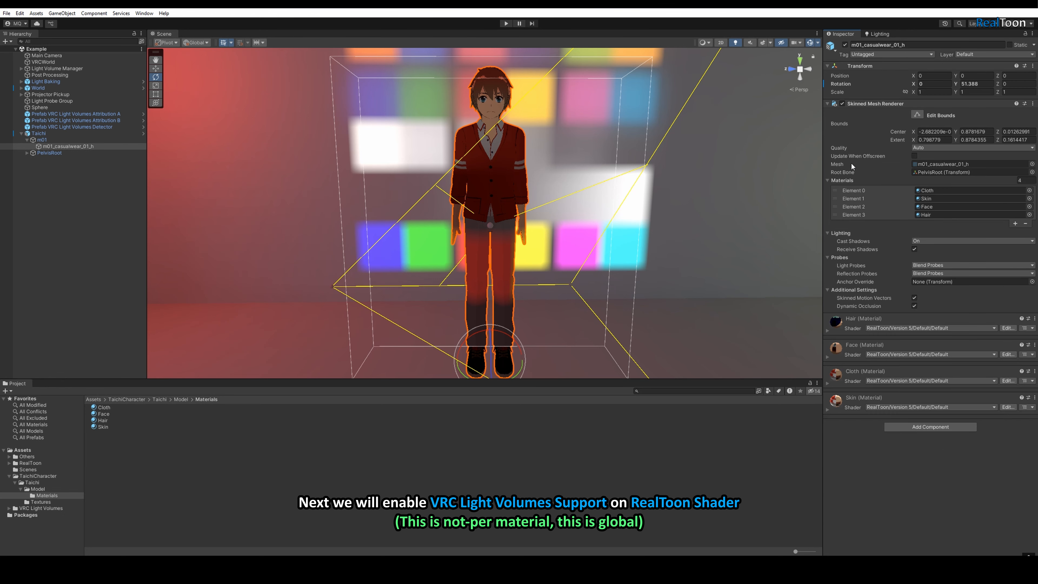
pyautogui.click(847, 380)
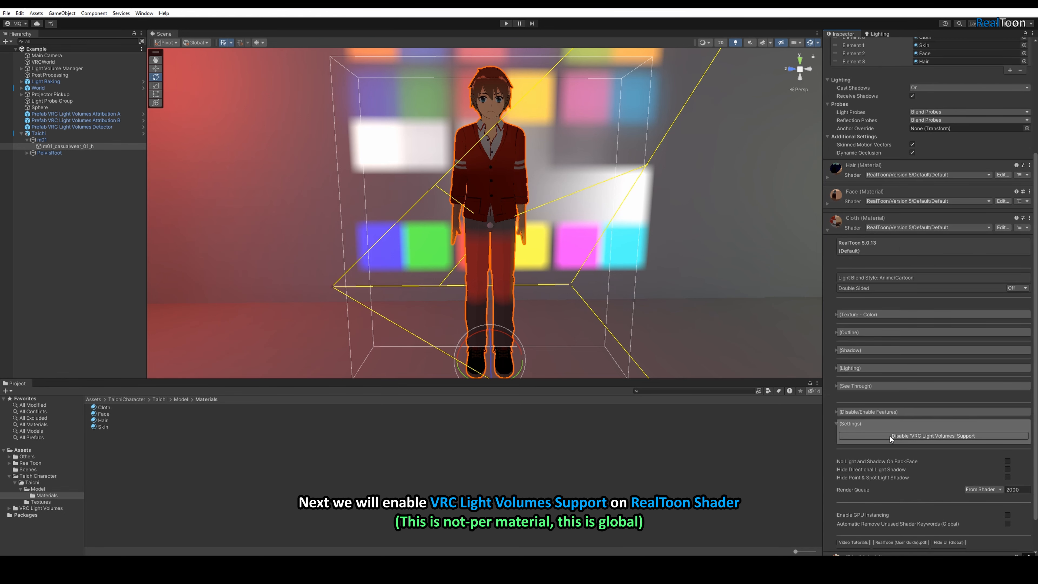
pyautogui.click(847, 221)
pyautogui.click(854, 403)
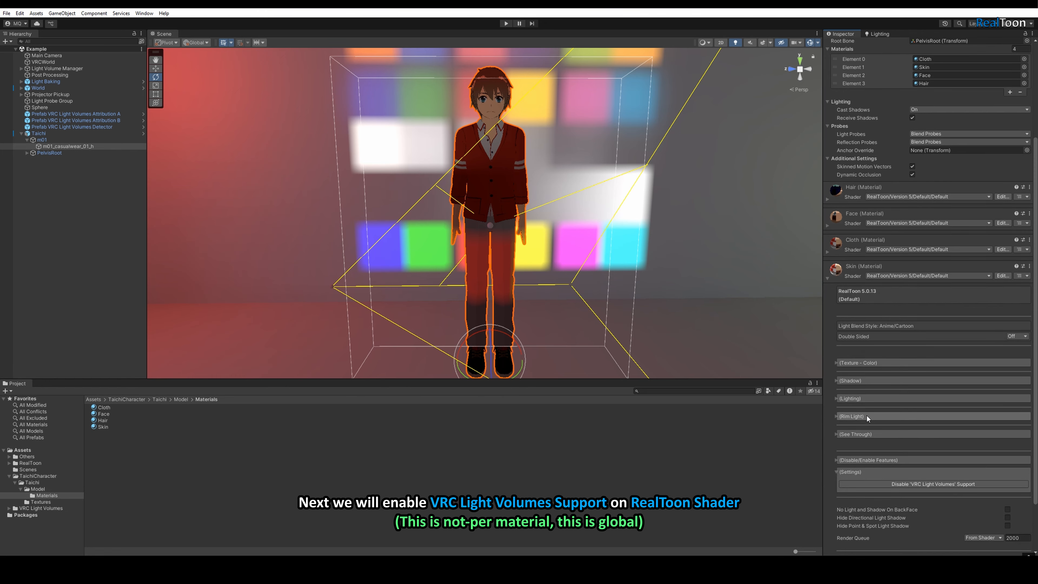
pyautogui.click(856, 277)
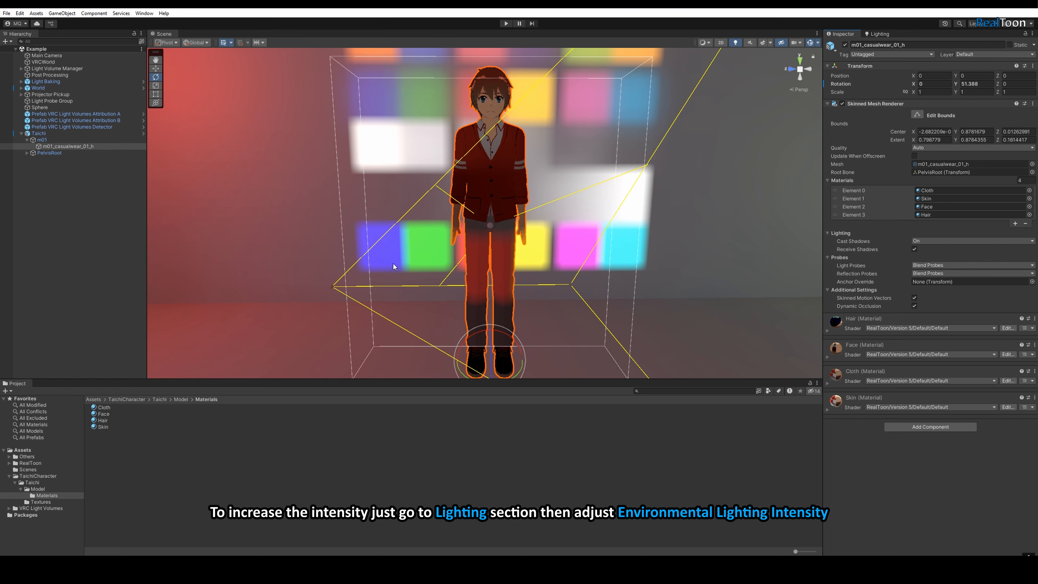
# - Set the Environmental Lighting Intensity to 3 for the Cloth, Face, Hair and Skin materials together
pyautogui.click(109, 408)
pyautogui.keyDown('shift'); pyautogui.click(106, 426); pyautogui.keyUp('shift')
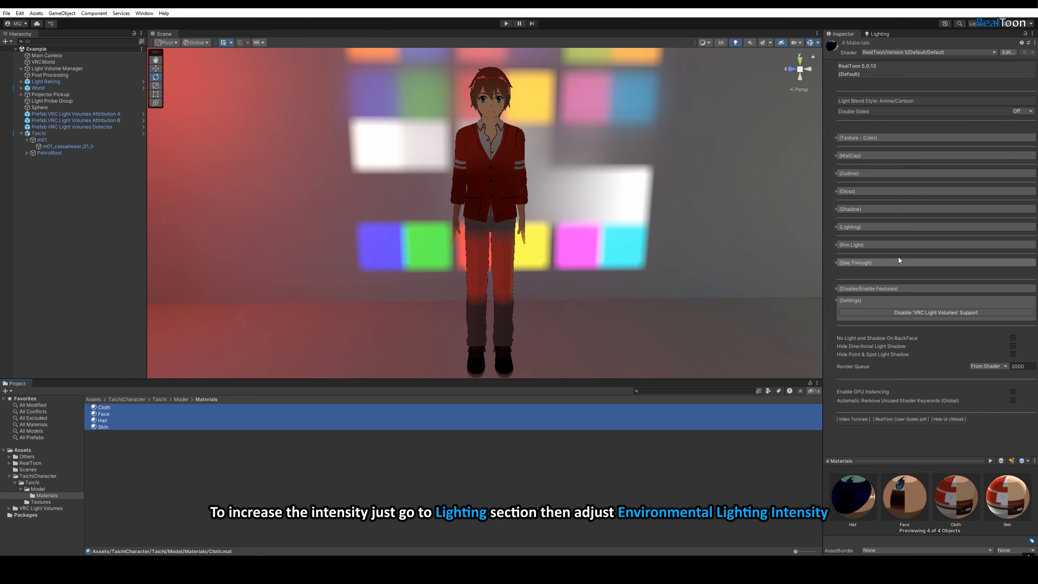
pyautogui.click(865, 228)
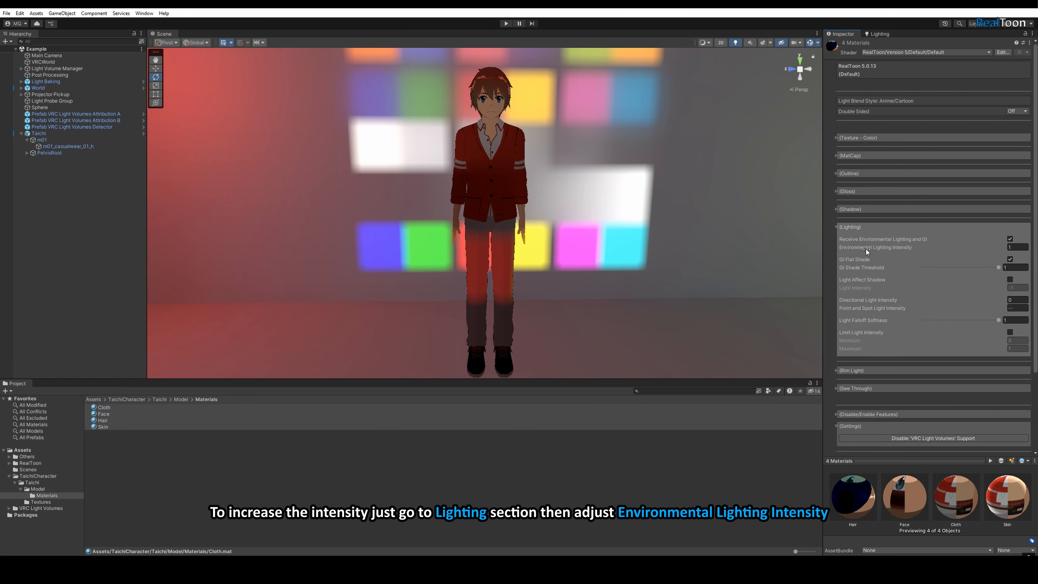
pyautogui.moveTo(999, 250); pyautogui.dragTo(23, 263)
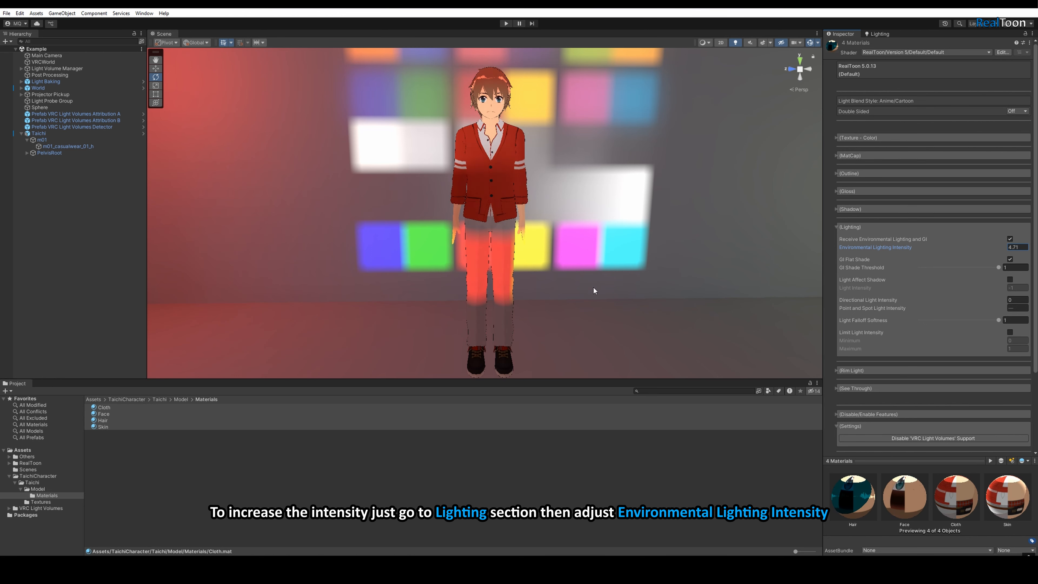
pyautogui.click(1000, 247)
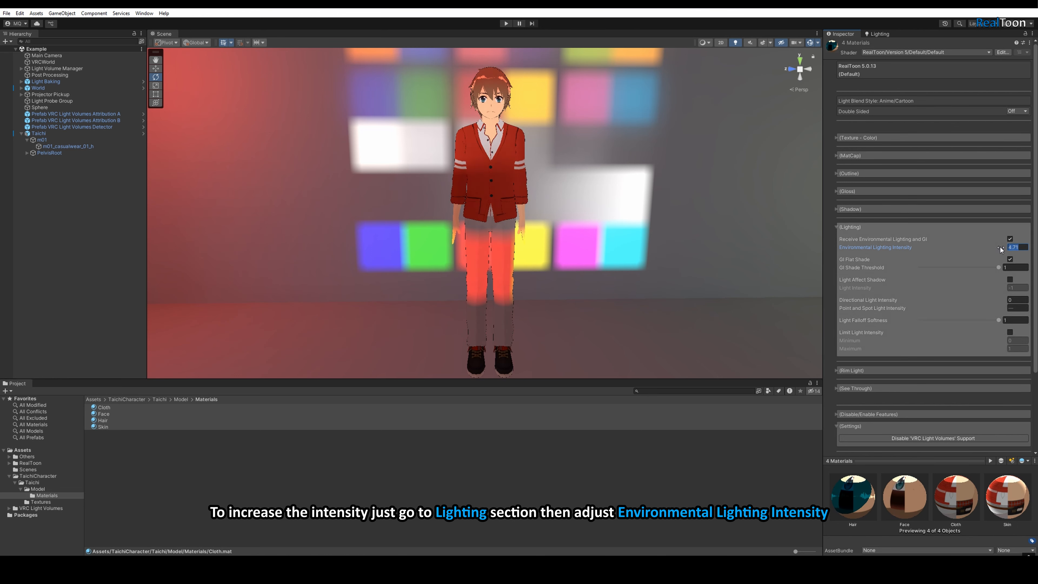
pyautogui.write('3')
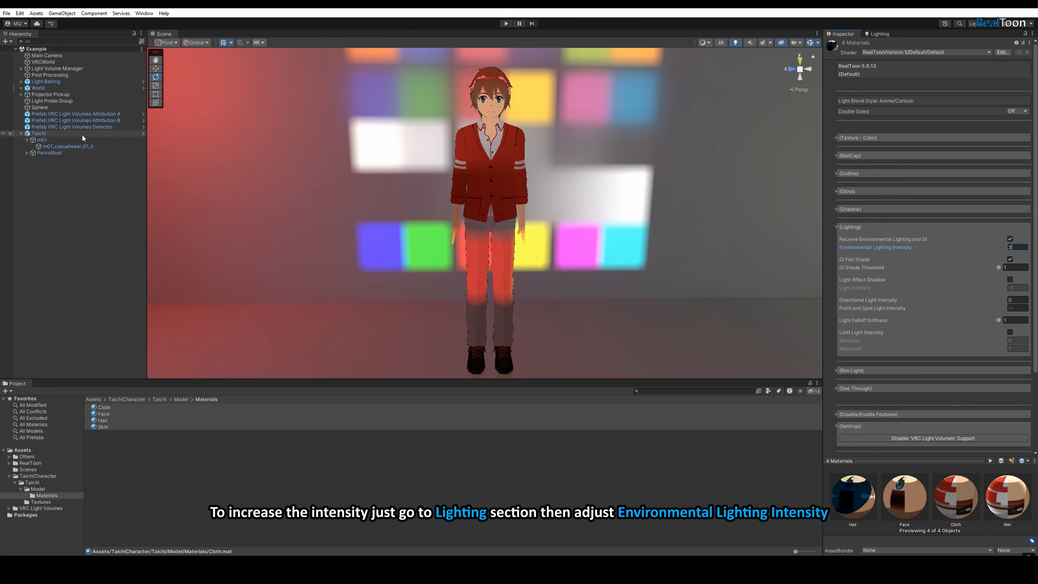
# - Move the Taichi character in front of the coloured wall to X 3.14, Z -17.4 and inspect its lighting from the side and front
pyautogui.click(41, 134)
pyautogui.scroll(-7, 441, 234)
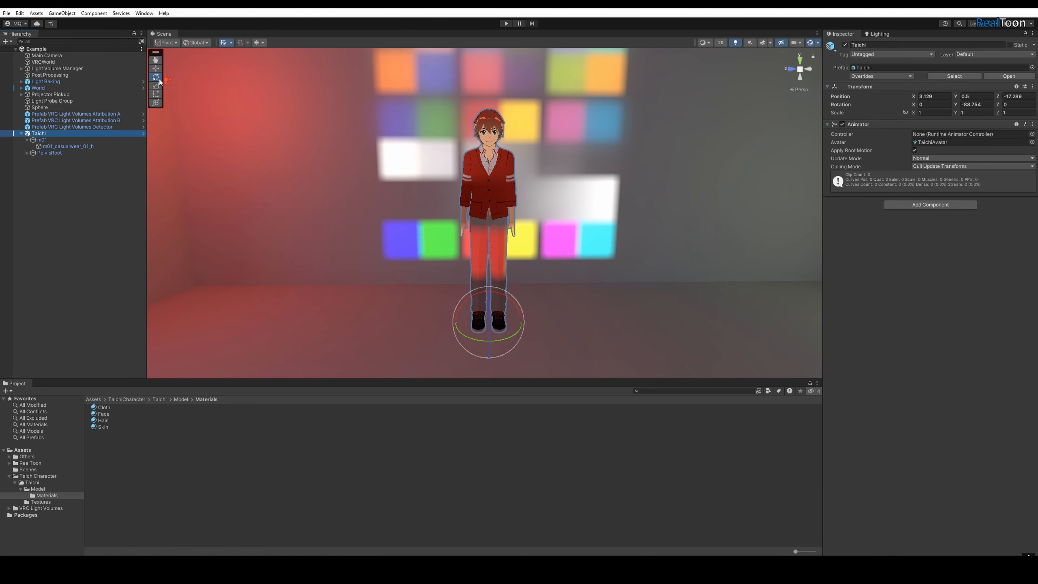
pyautogui.click(155, 68)
pyautogui.moveTo(489, 323)
pyautogui.mouseDown()
pyautogui.moveTo(205, 286)
pyautogui.moveTo(473, 356)
pyautogui.moveTo(503, 348)
pyautogui.moveTo(488, 343)
pyautogui.moveTo(617, 370)
pyautogui.moveTo(722, 371)
pyautogui.moveTo(836, 355)
pyautogui.moveTo(498, 325)
pyautogui.mouseUp()
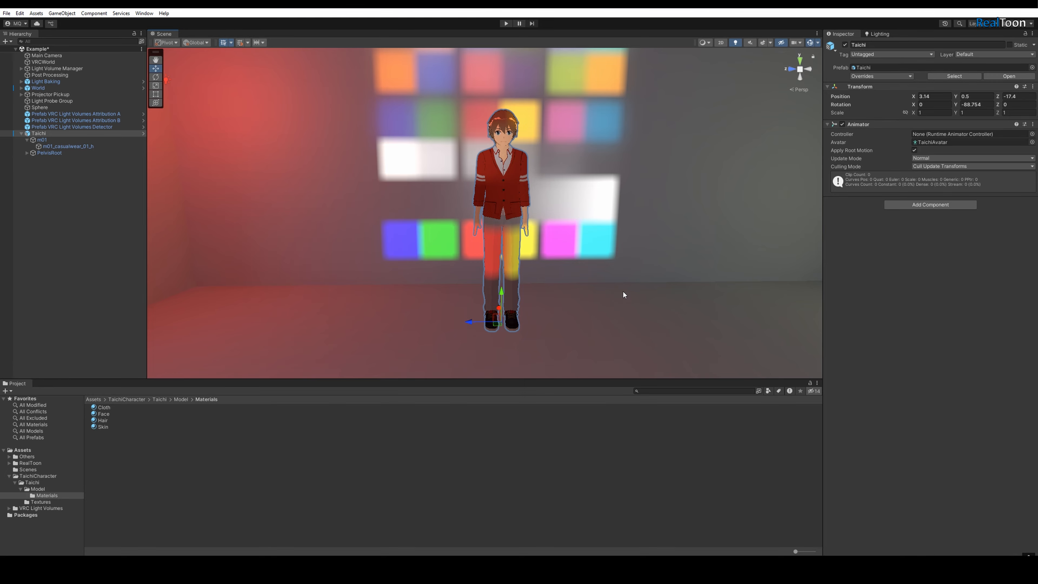
pyautogui.keyDown('alt'); pyautogui.moveTo(624, 294); pyautogui.dragTo(423, 251); pyautogui.keyUp('alt')
pyautogui.click(465, 223)
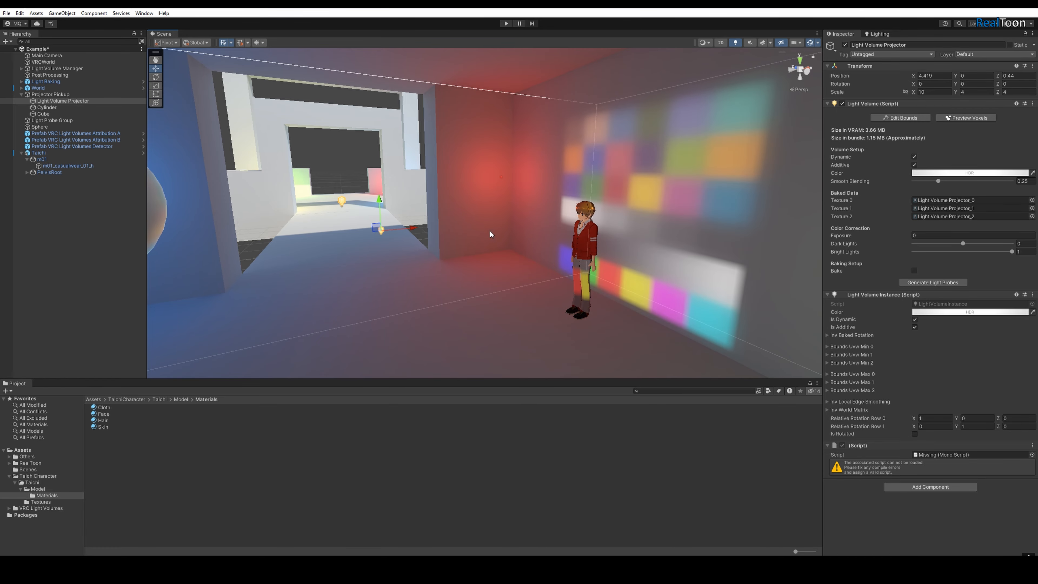
pyautogui.keyDown('alt'); pyautogui.moveTo(489, 232); pyautogui.dragTo(484, 293); pyautogui.keyUp('alt')
pyautogui.scroll(4, 597, 241)
pyautogui.keyDown('alt'); pyautogui.moveTo(596, 241); pyautogui.dragTo(672, 183); pyautogui.keyUp('alt')
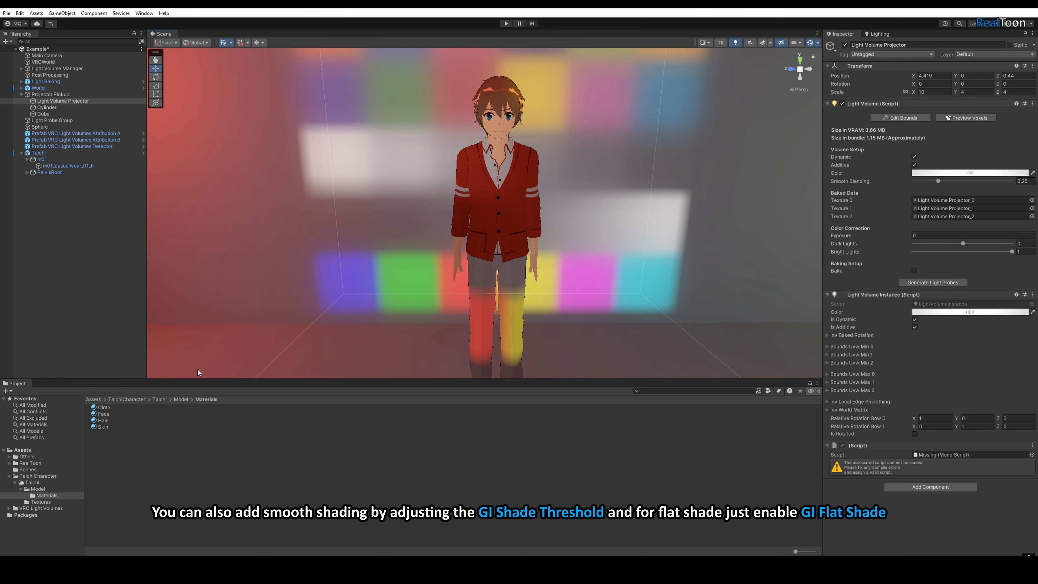
# - Turn off GI Flat Shade on all four character materials and test the smooth shading by rotating Taichi about Y
pyautogui.click(105, 410)
pyautogui.keyDown('shift'); pyautogui.click(103, 426); pyautogui.keyUp('shift')
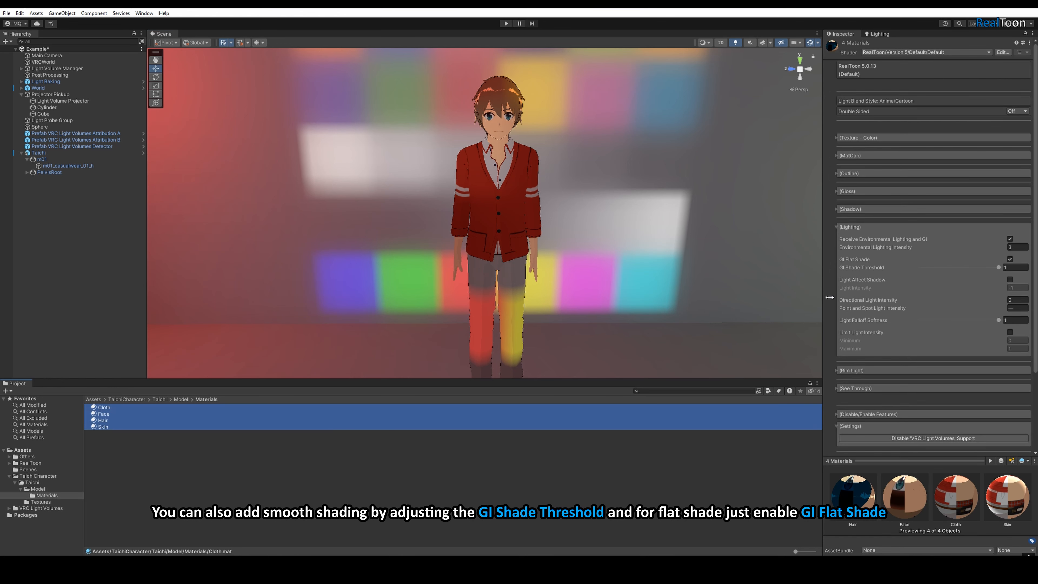
pyautogui.click(1010, 260)
pyautogui.moveTo(998, 267)
pyautogui.mouseDown()
pyautogui.moveTo(873, 284)
pyautogui.moveTo(1005, 273)
pyautogui.mouseUp()
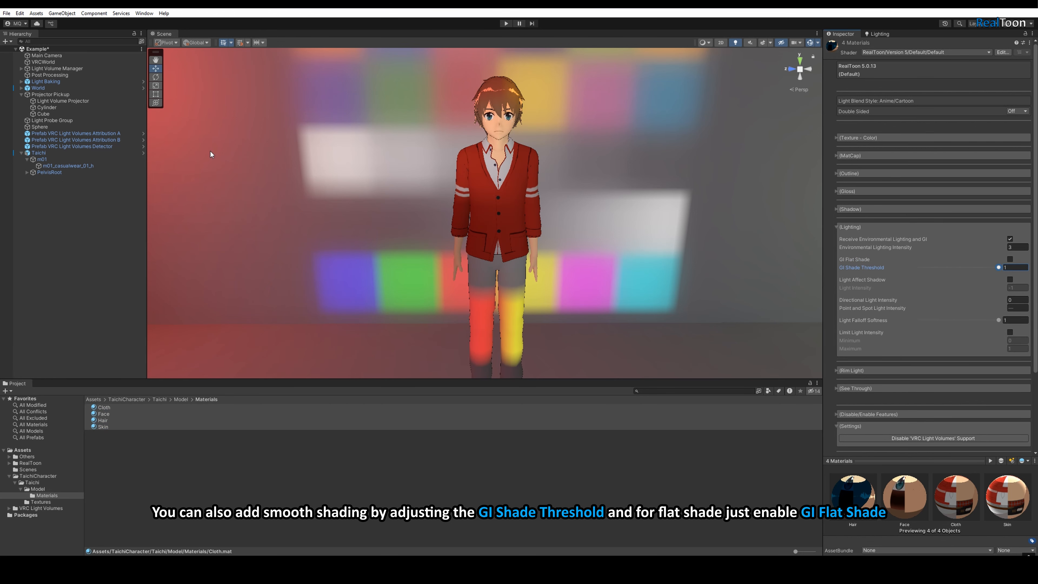
pyautogui.click(37, 154)
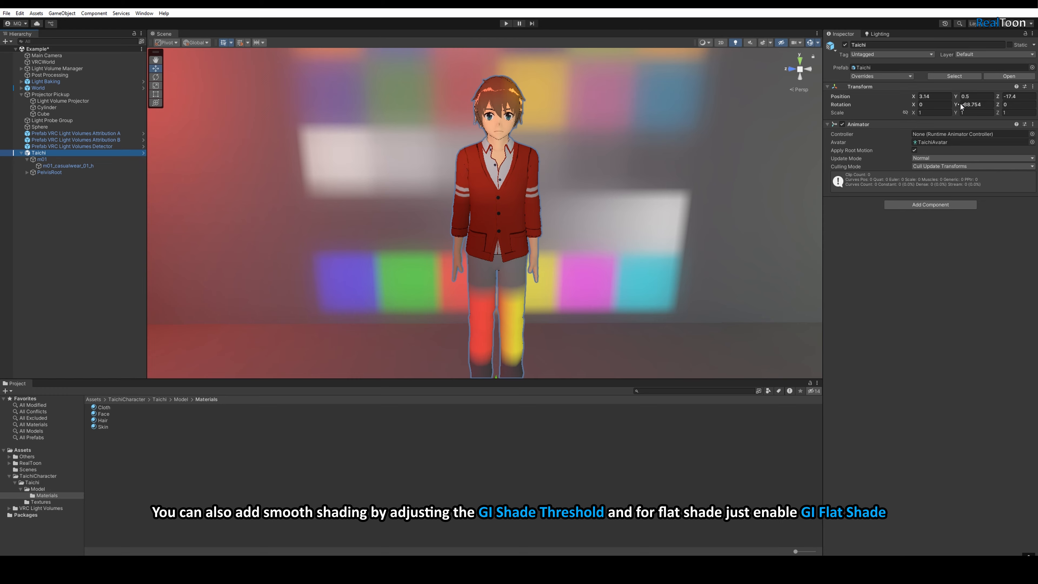
pyautogui.moveTo(956, 104); pyautogui.dragTo(810, 202)
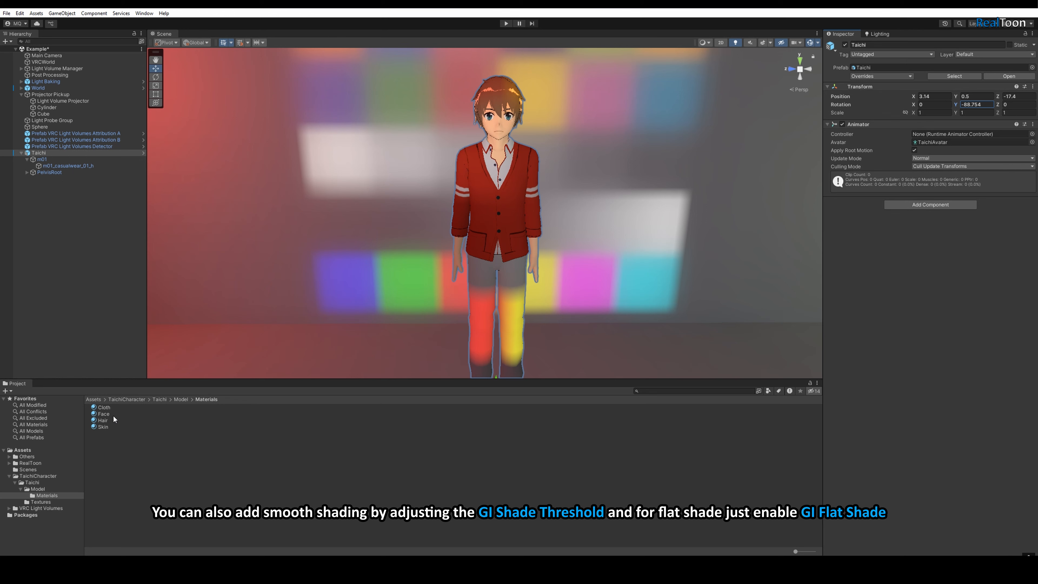
# - Enable GI Flat Shade on all four character materials, try a GI Shade Threshold of 0 and undo that threshold change
pyautogui.click(104, 407)
pyautogui.keyDown('shift'); pyautogui.click(103, 426); pyautogui.keyUp('shift')
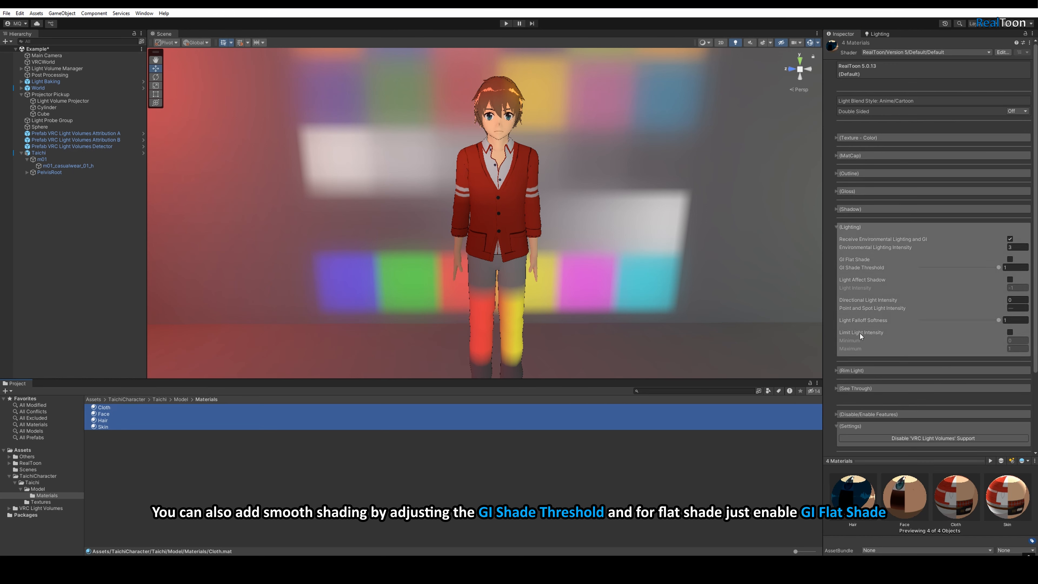
pyautogui.click(1010, 260)
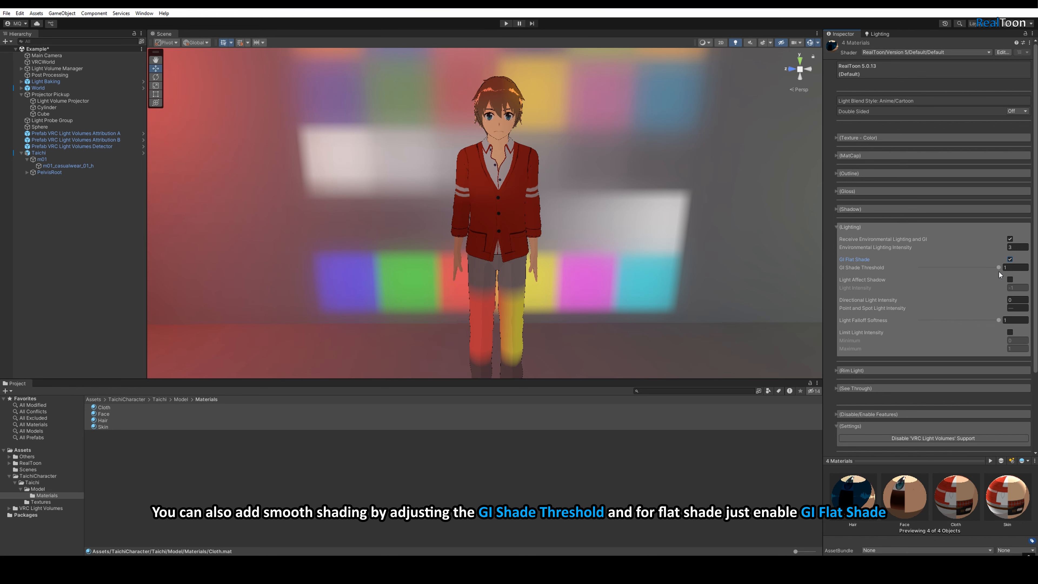
pyautogui.moveTo(998, 271); pyautogui.dragTo(913, 271)
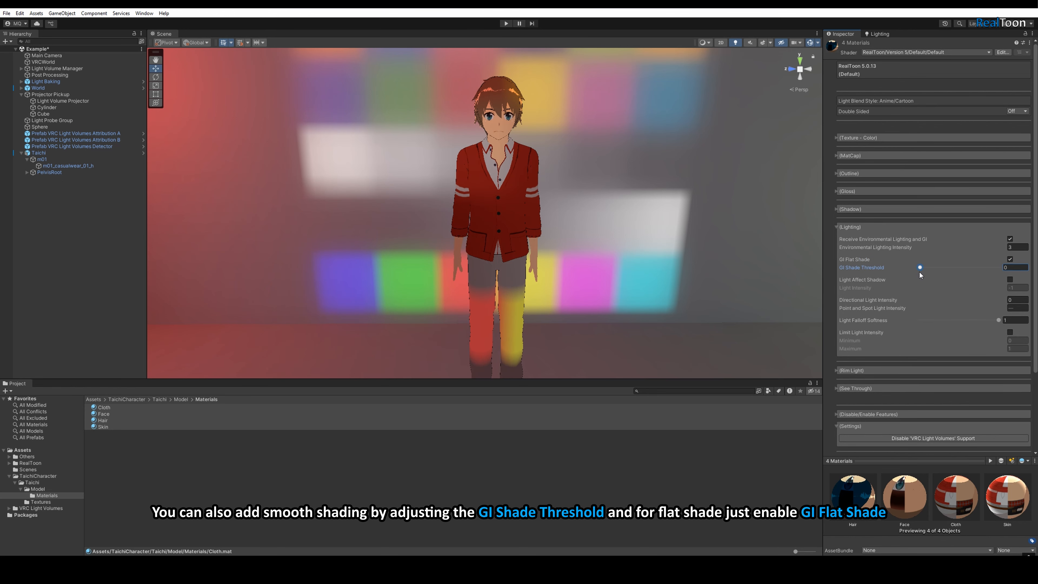
pyautogui.hotkey('ctrl', 'z')
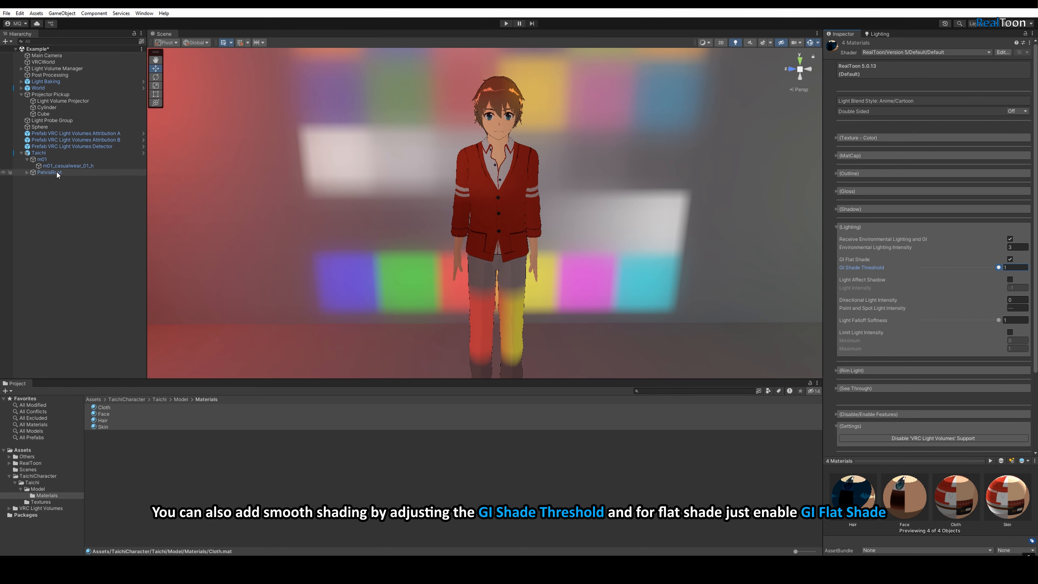
# - Rotate the Taichi character about its vertical axis to a Y rotation of about -105 degrees to check the flat shading
pyautogui.click(39, 153)
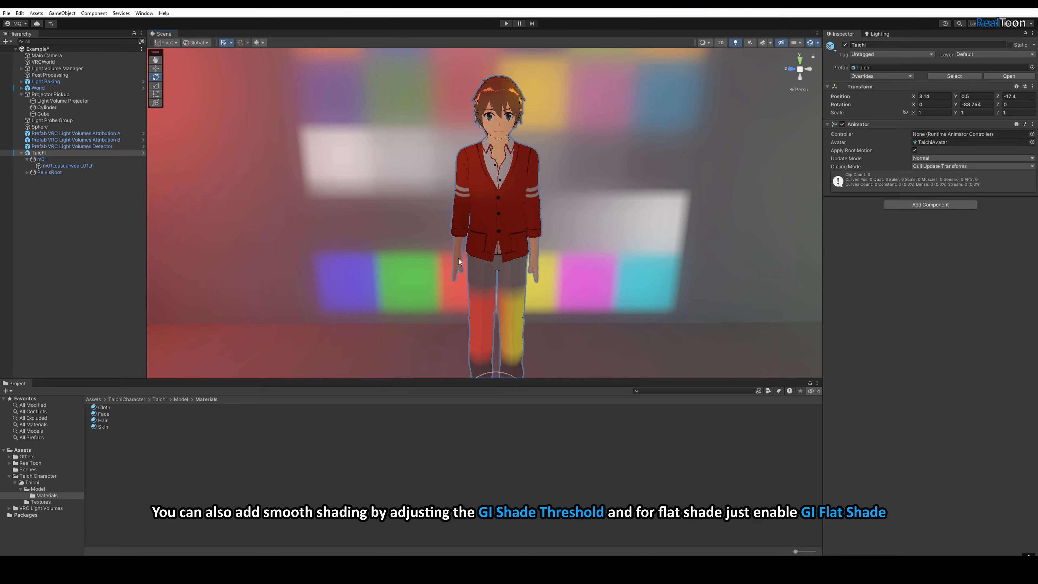
pyautogui.keyDown('alt'); pyautogui.moveTo(458, 258); pyautogui.dragTo(560, 267); pyautogui.keyUp('alt')
pyautogui.scroll(-6, 560, 267)
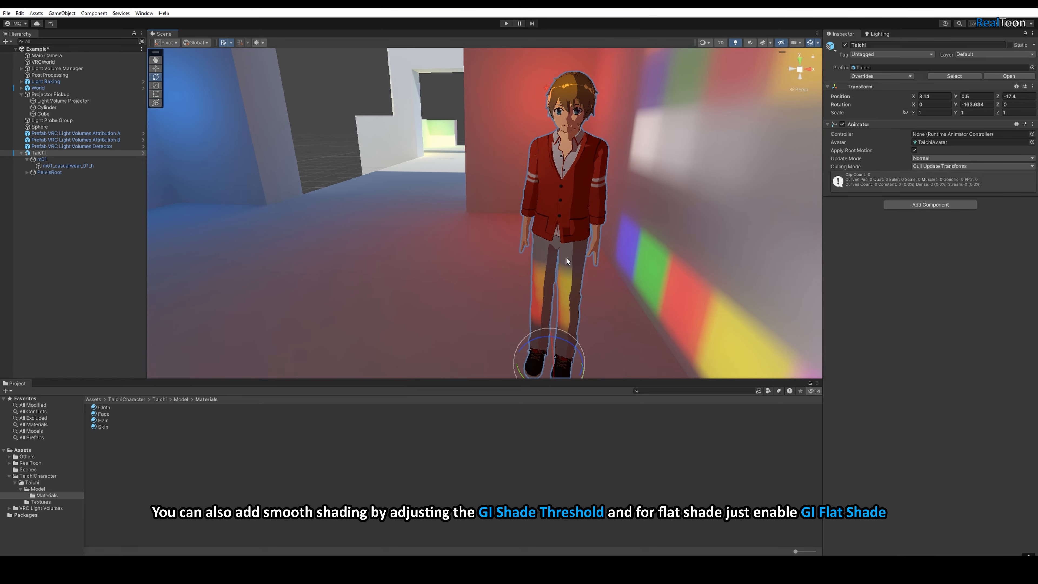
pyautogui.moveTo(571, 358); pyautogui.dragTo(495, 367)
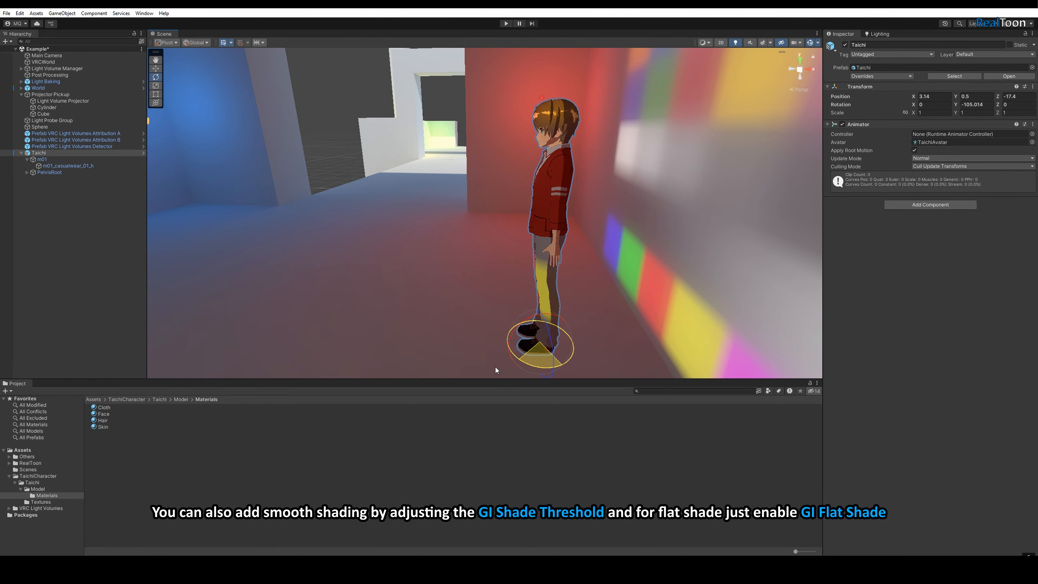
# - Undo the last rotations of the Taichi character and check its shading from the front against the coloured wall
pyautogui.hotkey('ctrl', 'z')
pyautogui.hotkey('ctrl', 'z')
pyautogui.hotkey('ctrl', 'z')
pyautogui.keyDown('alt'); pyautogui.moveTo(404, 250); pyautogui.dragTo(573, 339); pyautogui.keyUp('alt')
pyautogui.moveTo(528, 258); pyautogui.dragTo(535, 267, button='middle')
pyautogui.keyDown('alt'); pyautogui.moveTo(534, 266); pyautogui.dragTo(615, 199); pyautogui.keyUp('alt')
pyautogui.scroll(3, 685, 213)
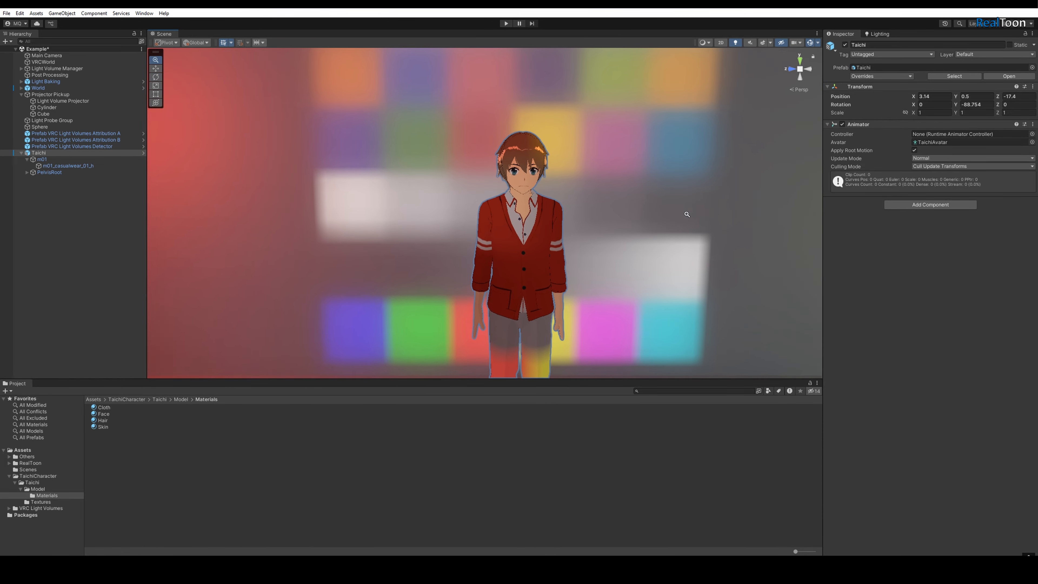
pyautogui.moveTo(683, 243); pyautogui.dragTo(622, 241, button='middle')
pyautogui.keyDown('alt'); pyautogui.moveTo(622, 241); pyautogui.dragTo(626, 239); pyautogui.keyUp('alt')
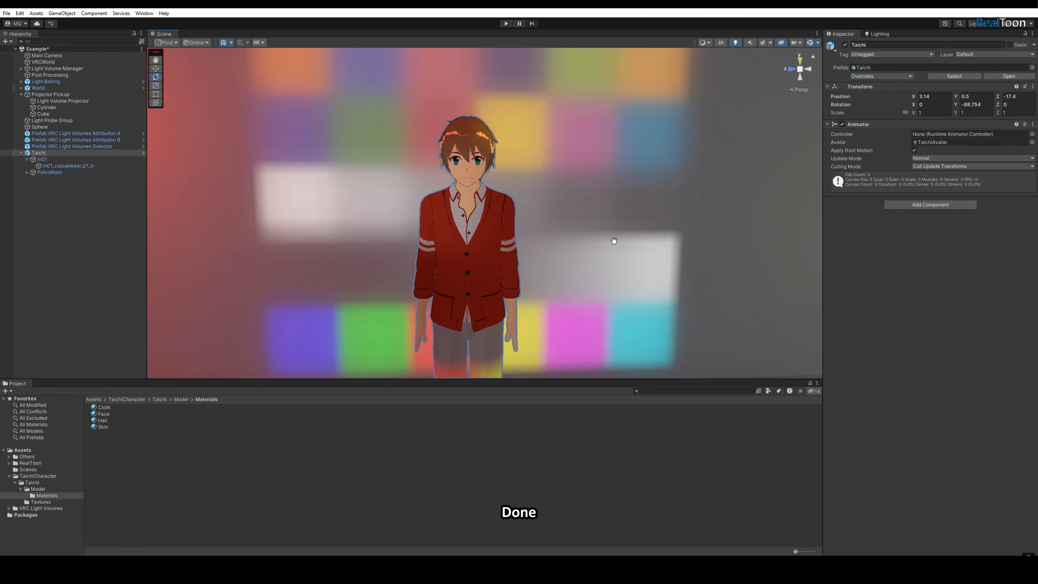
pyautogui.moveTo(614, 241); pyautogui.dragTo(642, 241, button='middle')
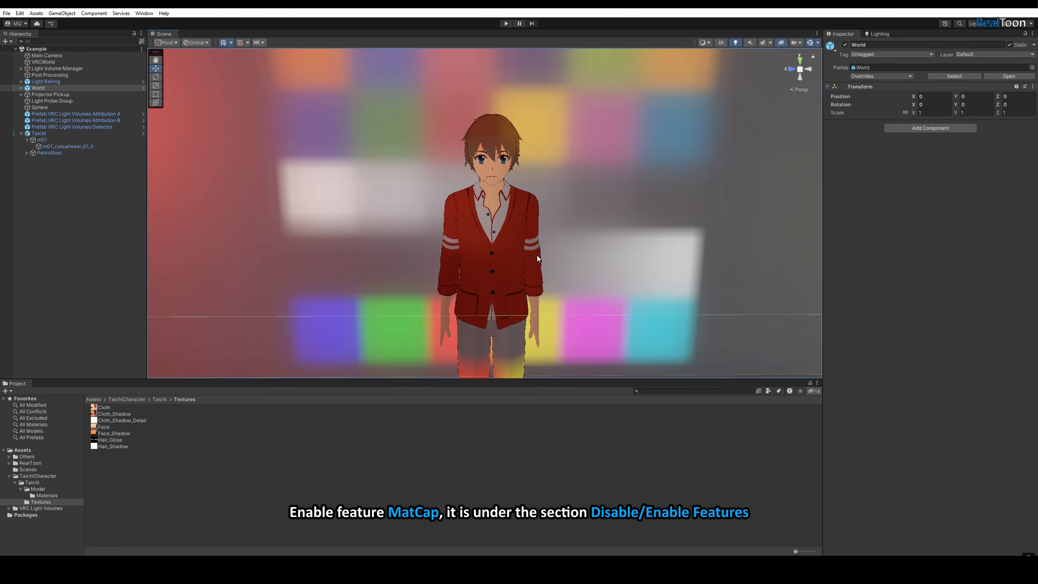
# - Enable the MatCap feature on the Hair material of the m01_casualwear_01_h mesh
pyautogui.click(70, 145)
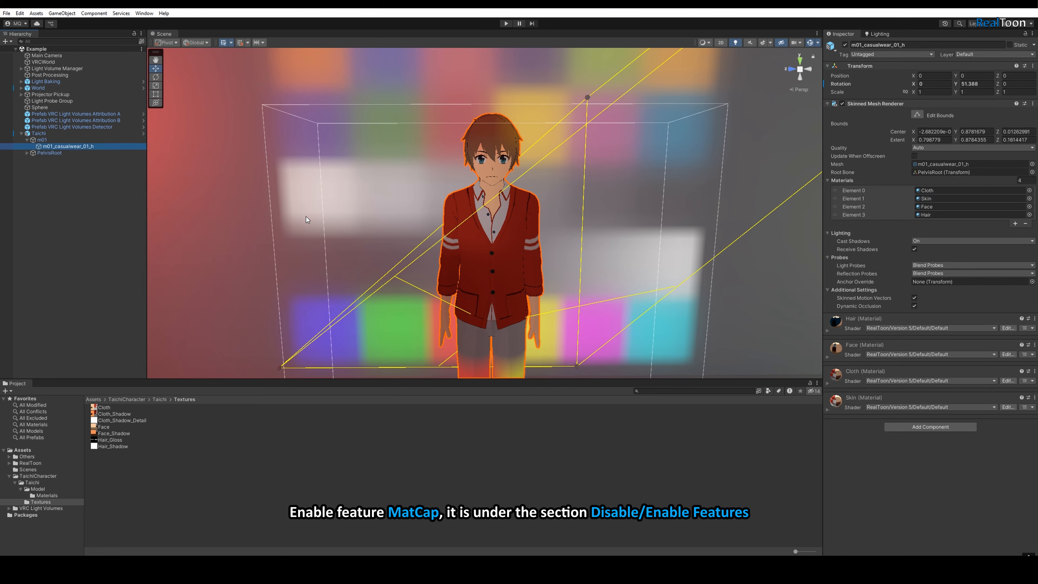
pyautogui.click(852, 322)
pyautogui.scroll(-5, 855, 340)
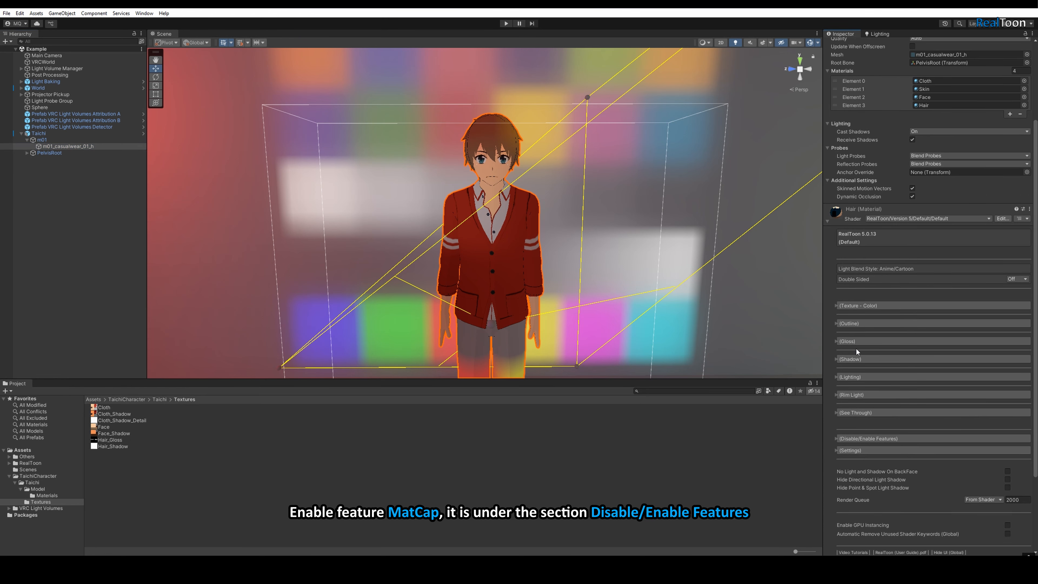
pyautogui.click(864, 438)
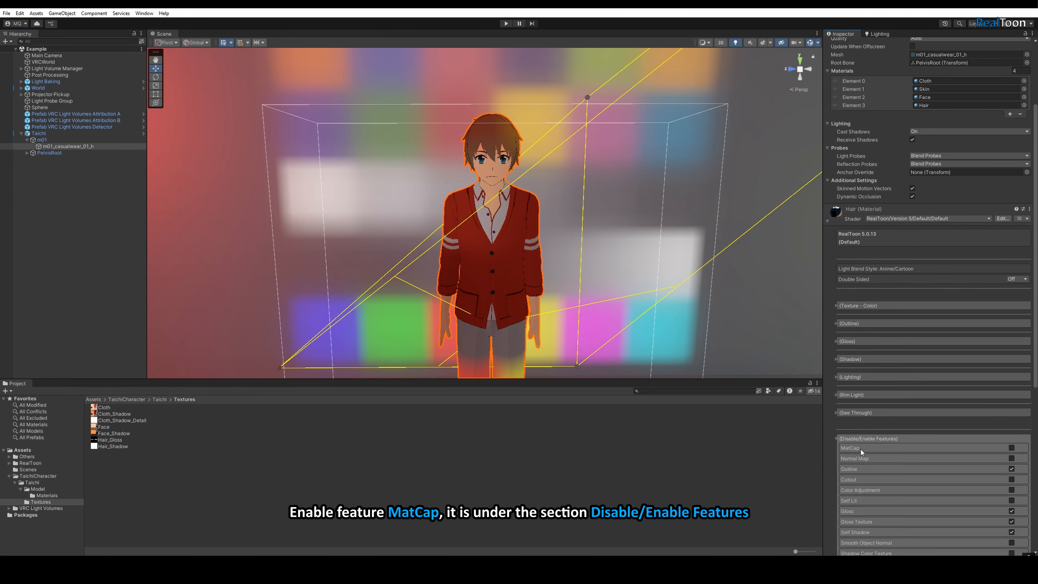
pyautogui.click(1012, 447)
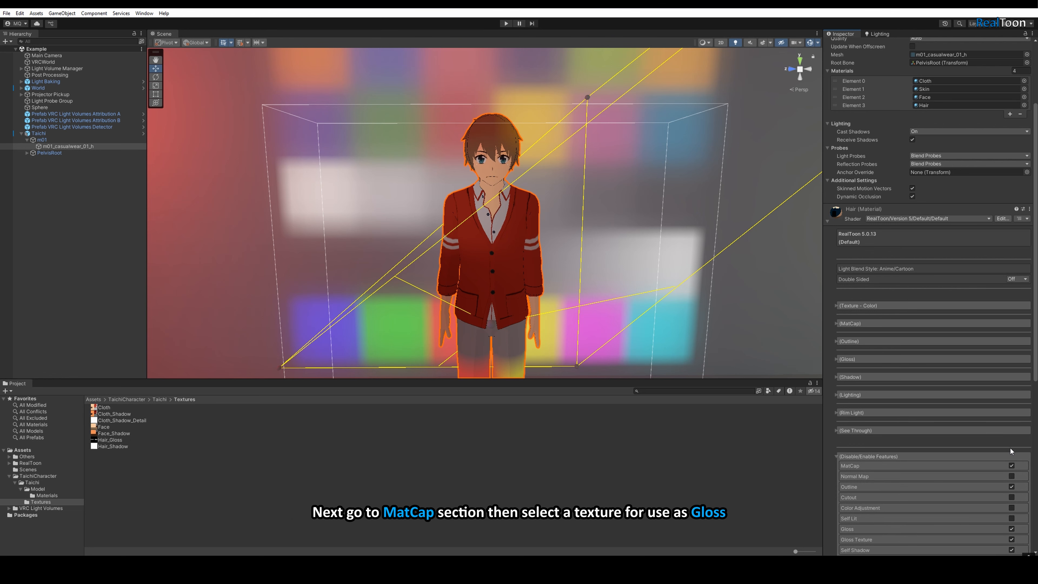
pyautogui.click(893, 457)
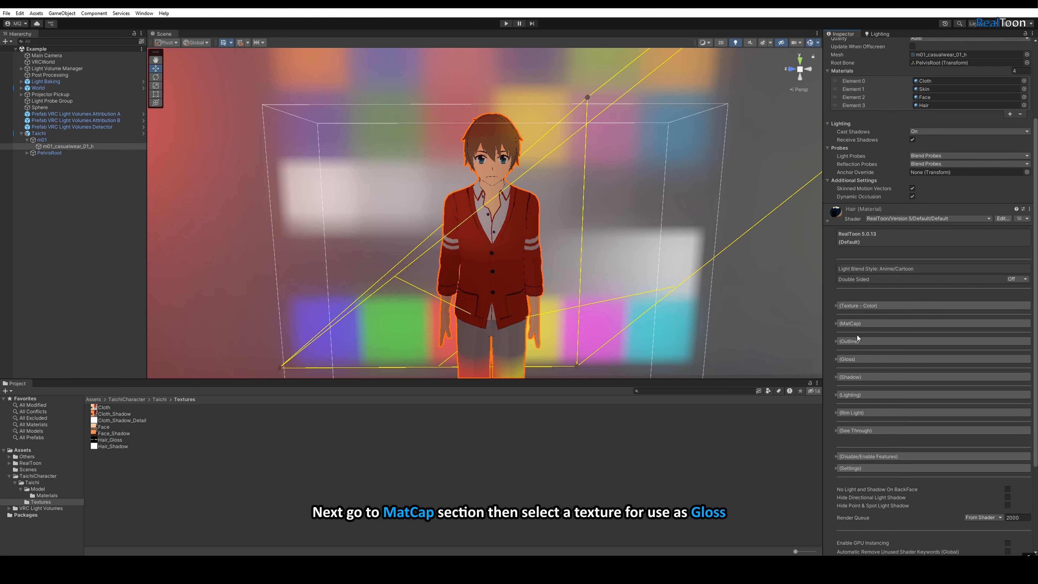
# - Assign the Hair_Gloss texture as the Hair material's MatCap
pyautogui.click(853, 324)
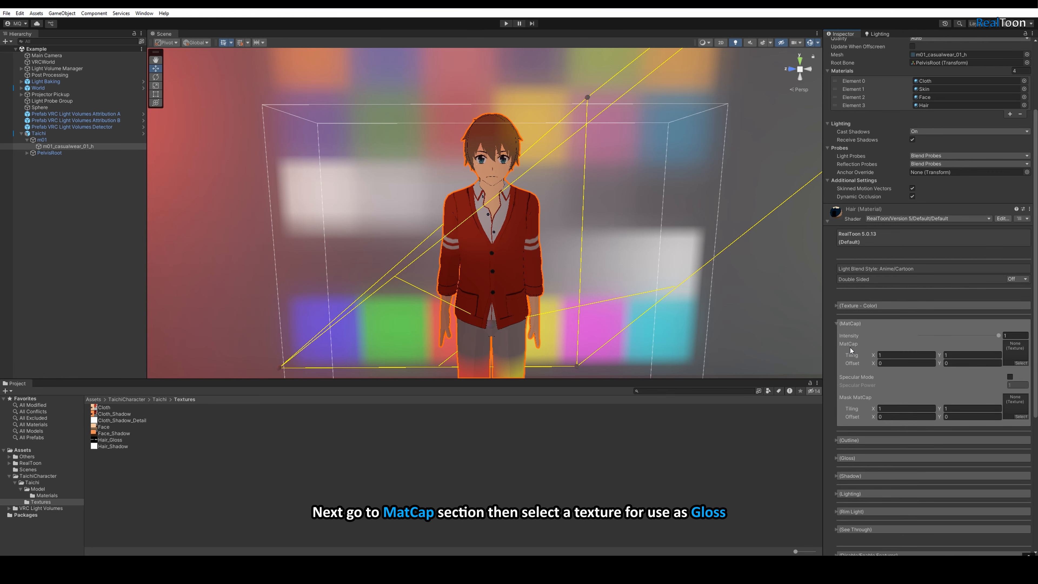
pyautogui.click(1020, 363)
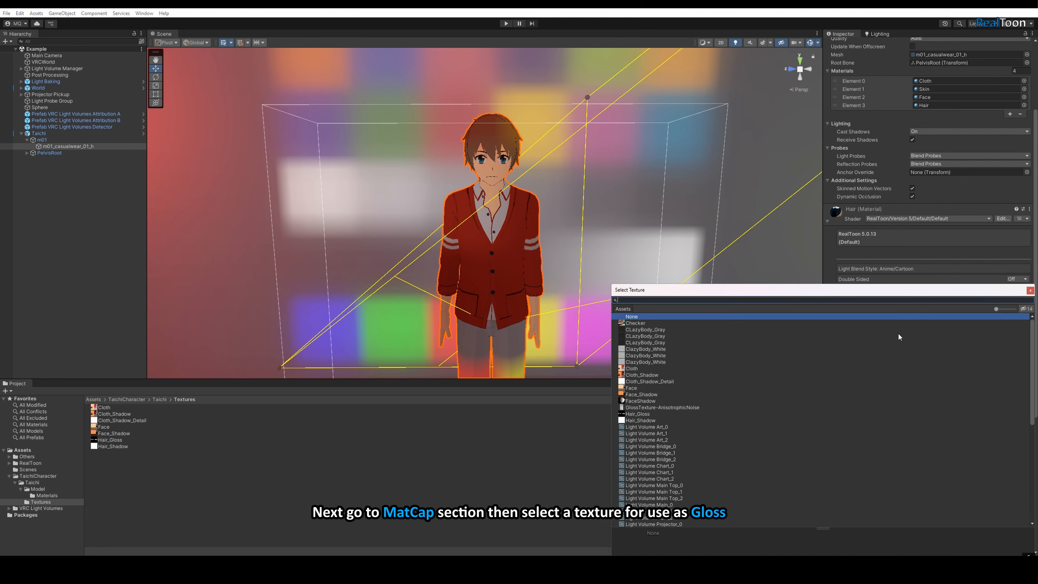
pyautogui.write('gloss')
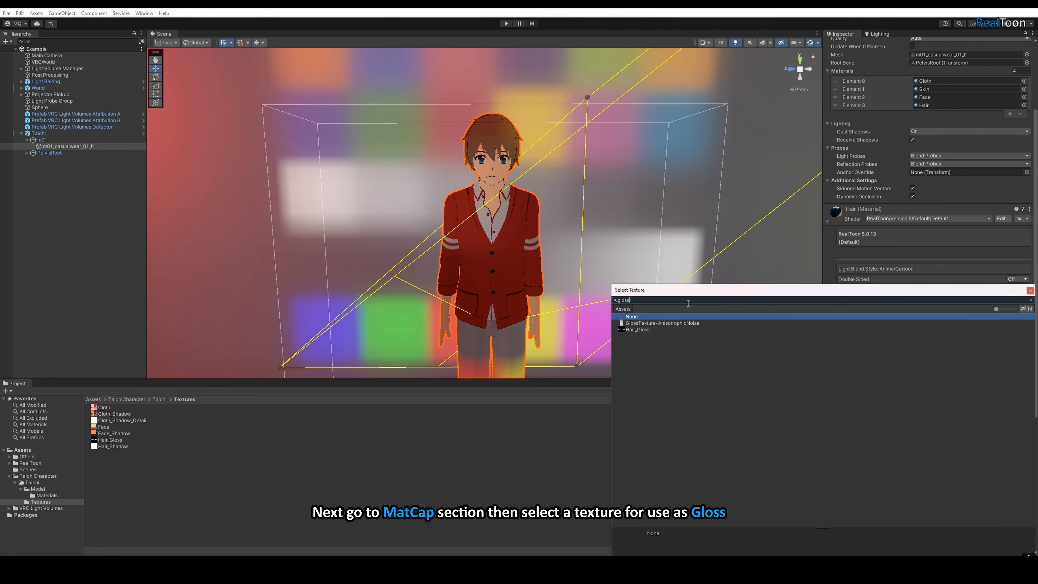
pyautogui.doubleClick(632, 329)
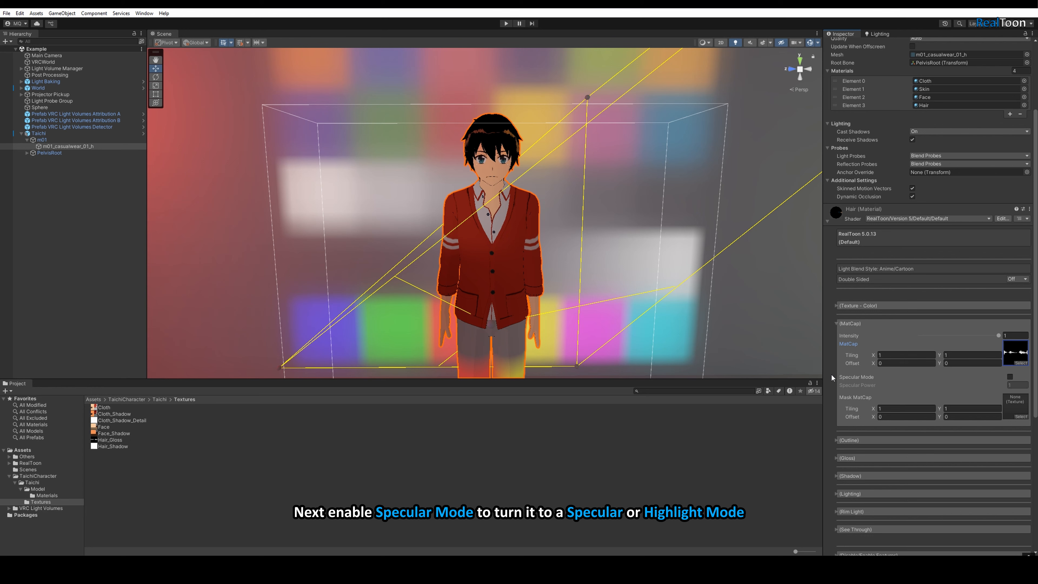
# - Enable Specular Mode for the Hair material's MatCap and set its Specular Power to 2
pyautogui.click(1008, 376)
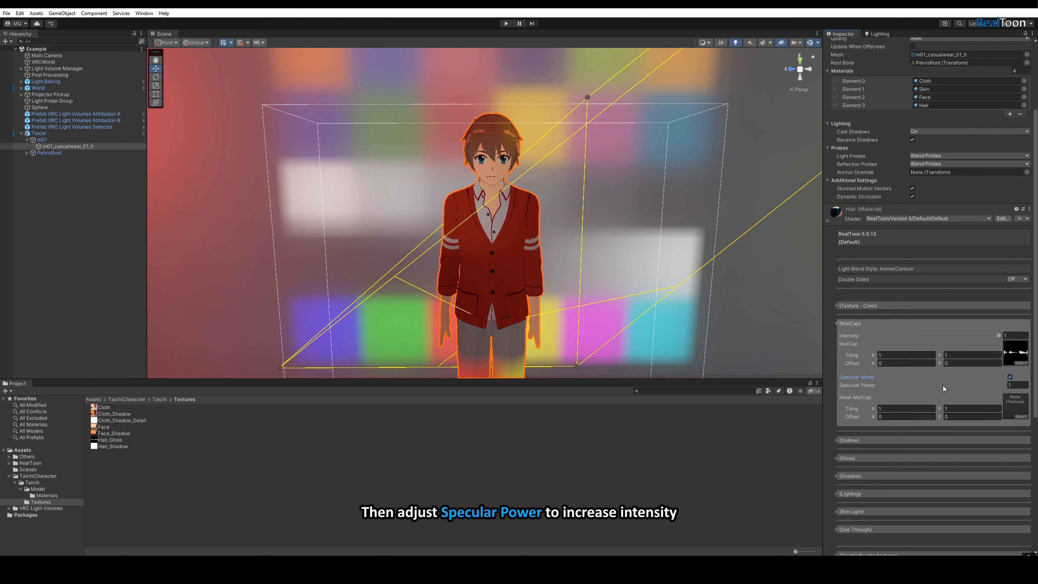
pyautogui.moveTo(991, 388); pyautogui.dragTo(24, 392)
pyautogui.write('2')
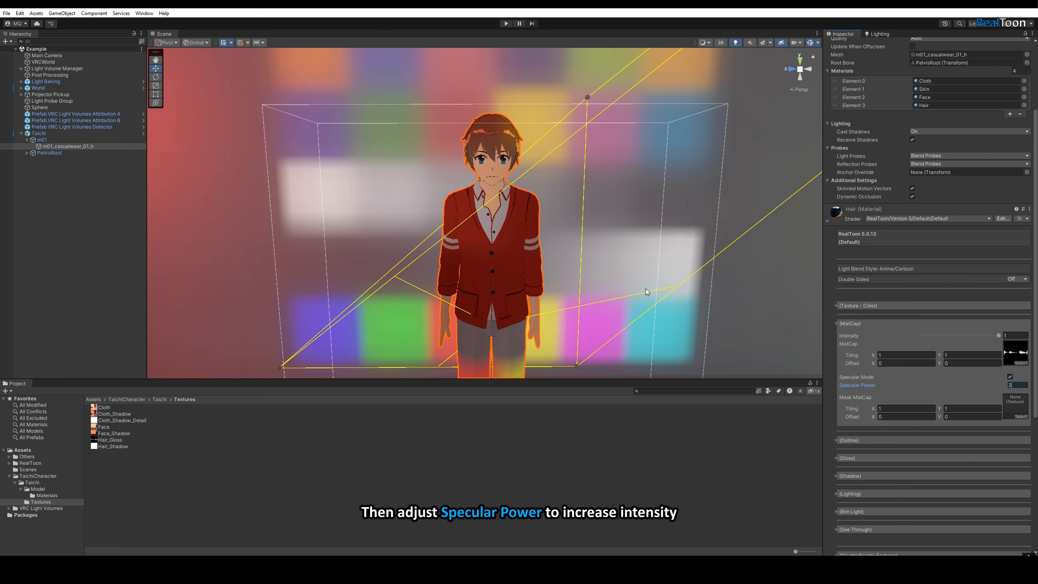
pyautogui.click(851, 323)
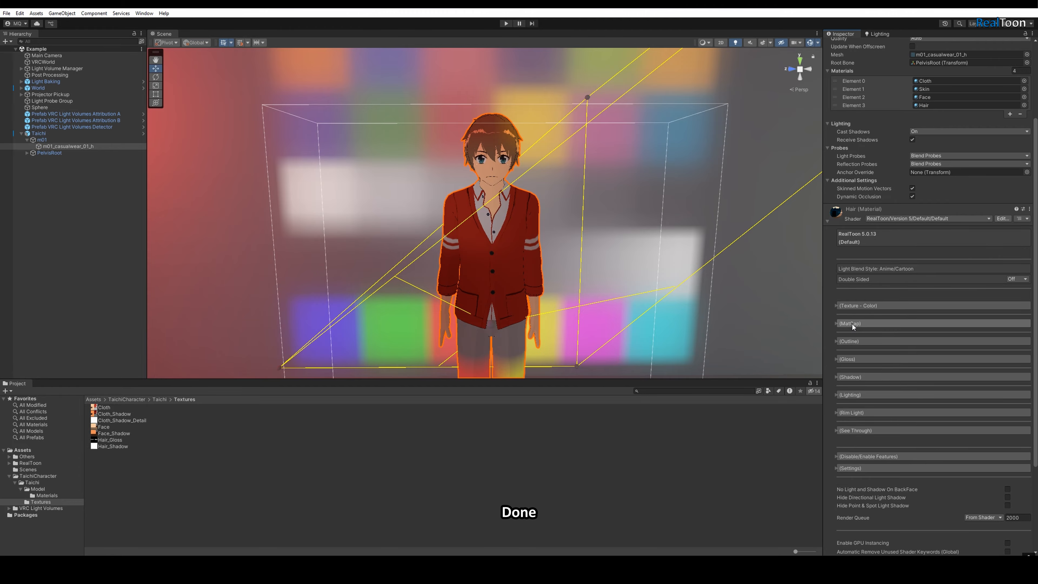
pyautogui.click(853, 216)
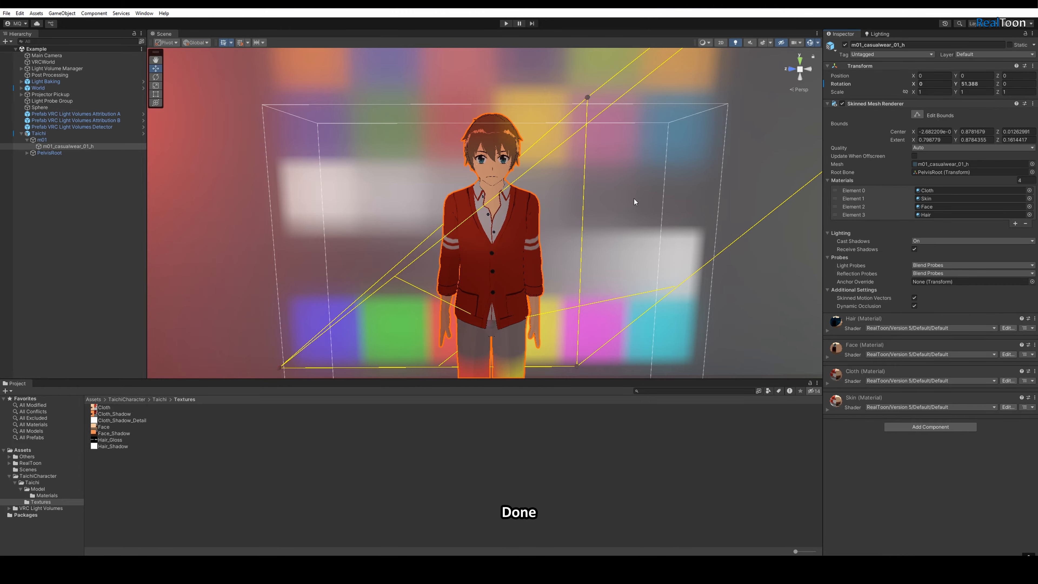
pyautogui.moveTo(634, 199)
pyautogui.keyDown('alt'); pyautogui.mouseDown()
pyautogui.moveTo(617, 213)
pyautogui.moveTo(656, 317)
pyautogui.moveTo(683, 289)
pyautogui.moveTo(605, 269)
pyautogui.moveTo(580, 204)
pyautogui.moveTo(626, 174)
pyautogui.moveTo(663, 191)
pyautogui.moveTo(641, 187)
pyautogui.mouseUp(); pyautogui.keyUp('alt')
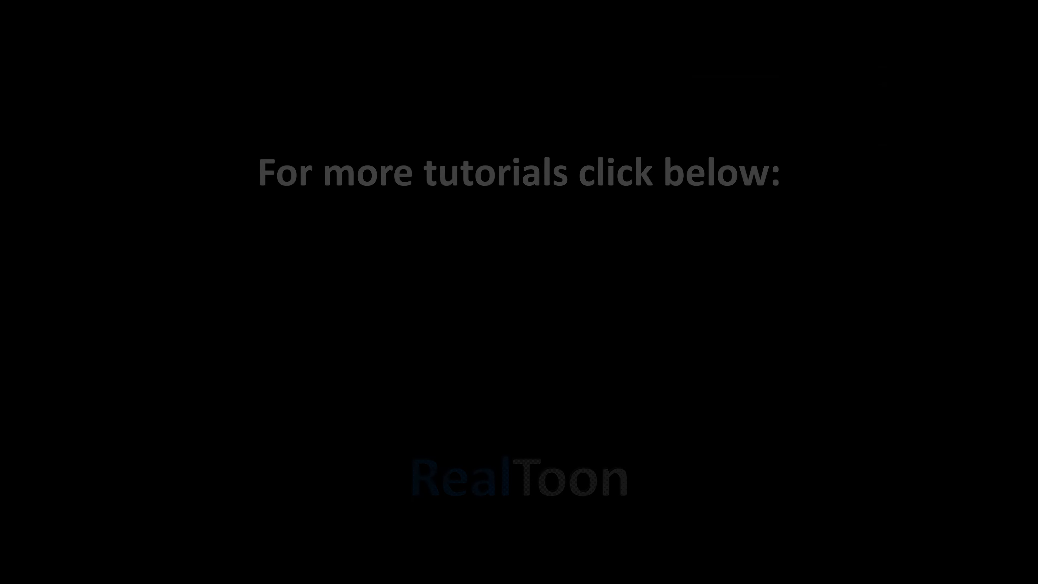